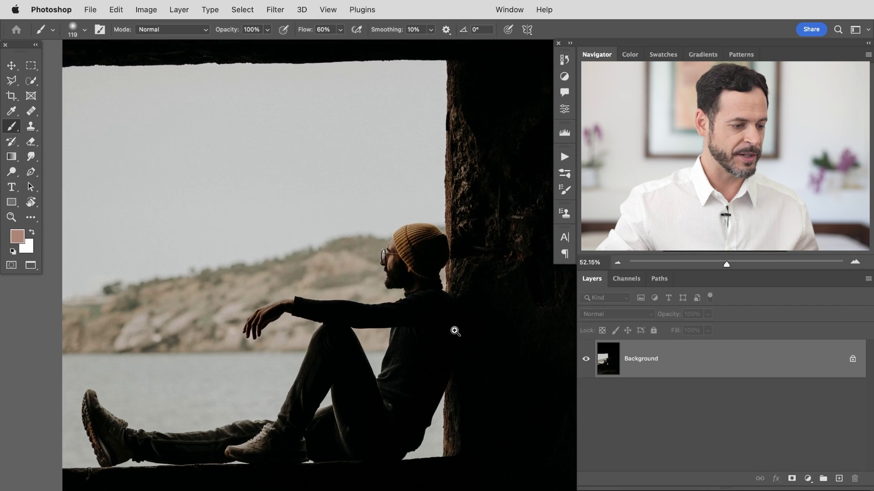
Step: Frame the tall photo so the man at the window is in view
scroll(450, 334, down, 5)
scroll(451, 349, up, 1)
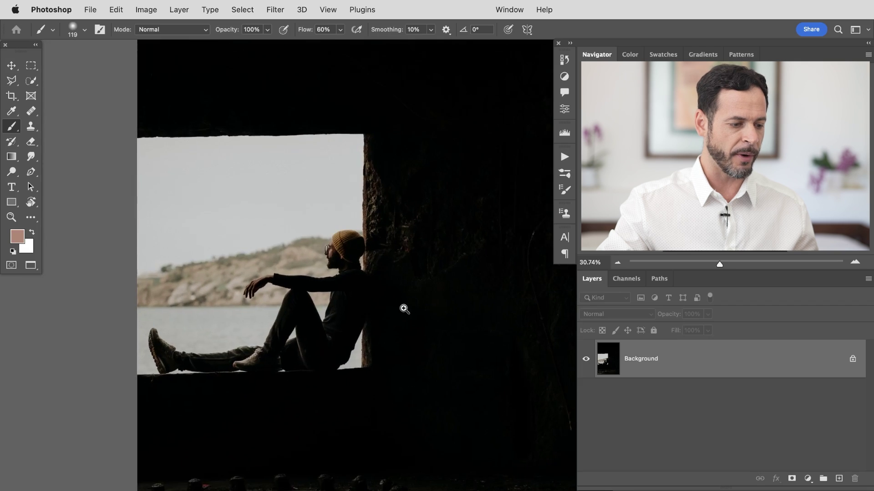
scroll(404, 306, down, 4)
drag(382, 312, 339, 319)
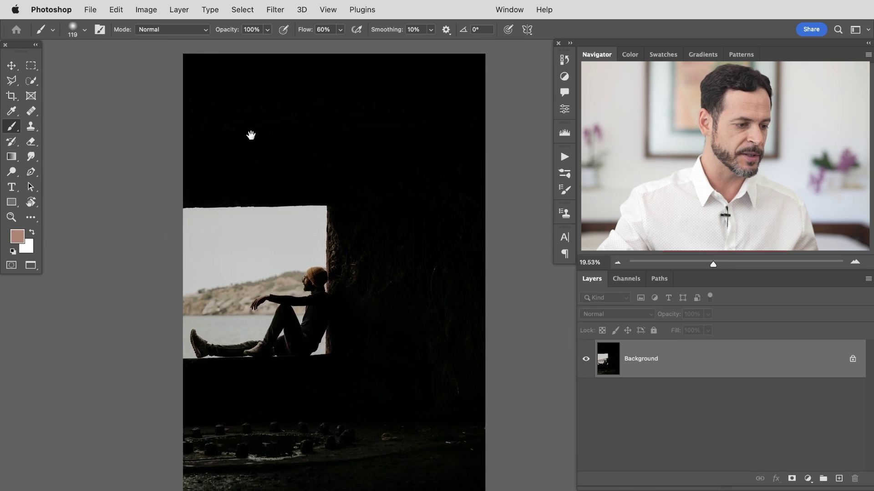
mouse_move(251, 135)
mouse_down()
mouse_move(328, 137)
mouse_move(362, 246)
mouse_up()
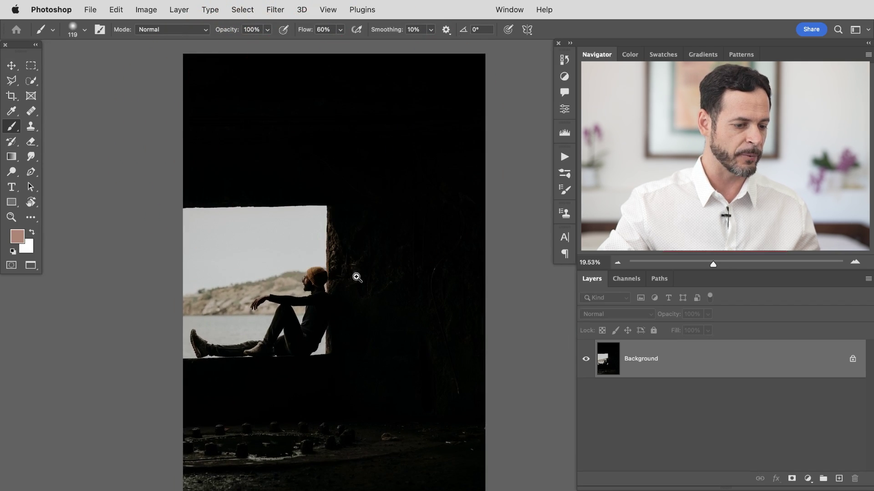
scroll(357, 277, up, 10)
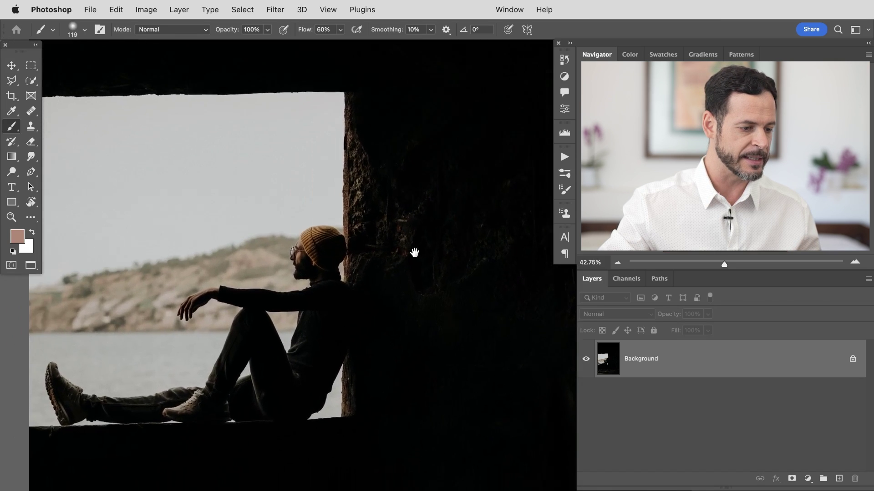
drag(414, 253, 441, 230)
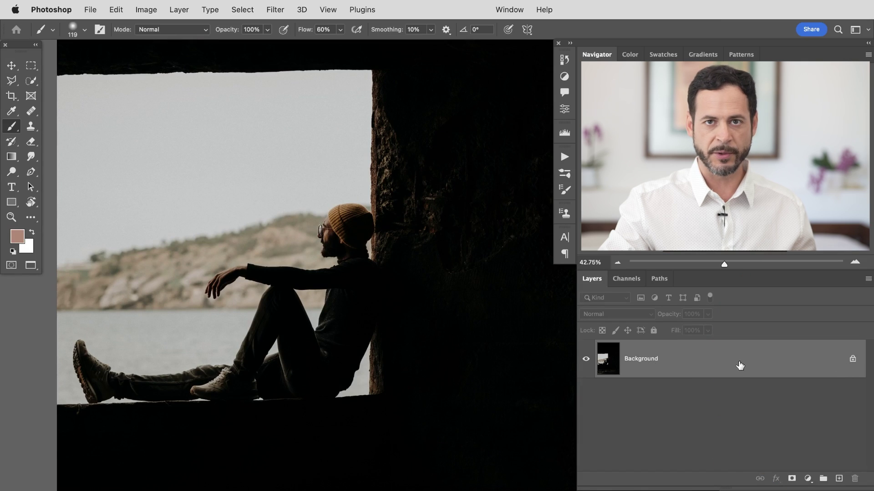
Step: Unlock the Background as Layer 0, then convert Layer 0 to a Smart Object
double_click(702, 362)
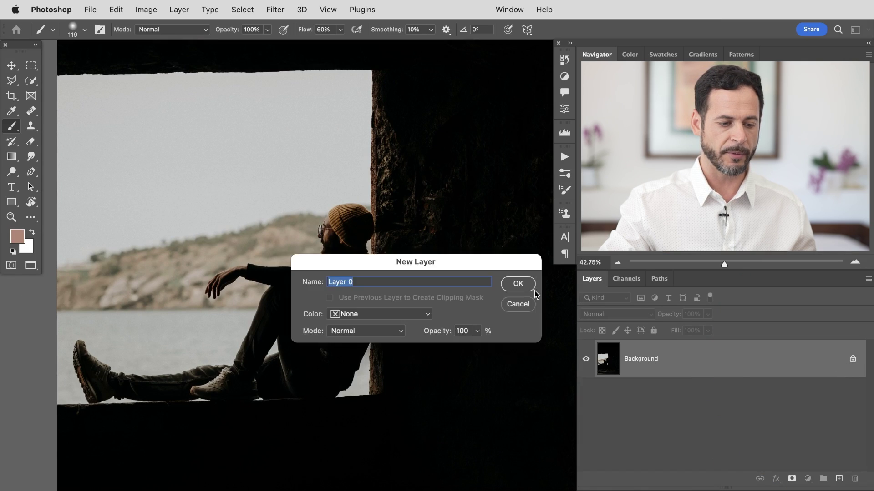
click(517, 284)
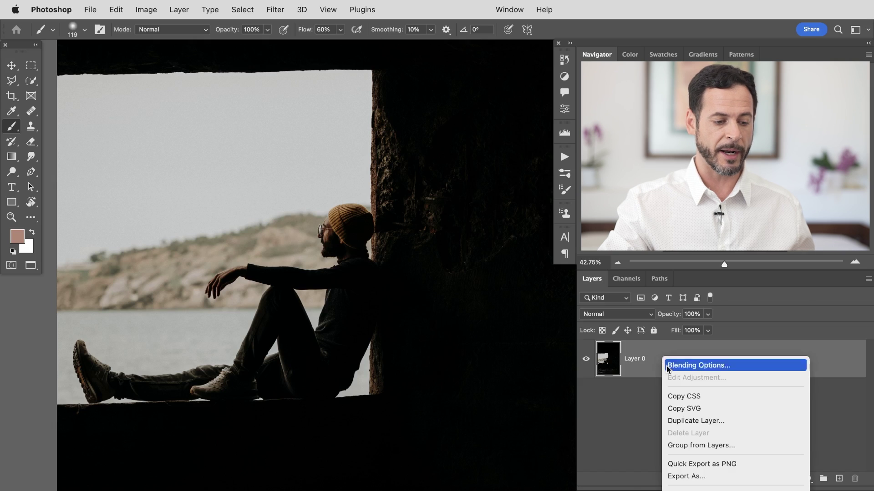
scroll(664, 364, down, 5)
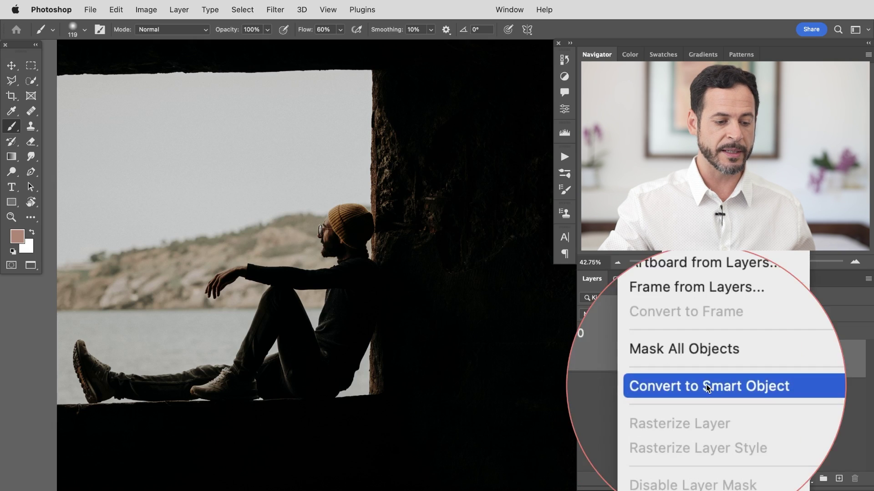
click(708, 388)
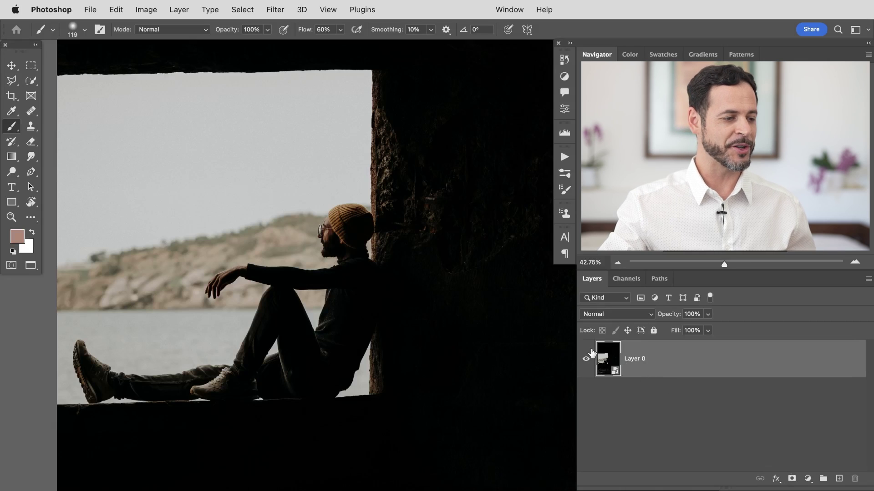
Step: Apply Filter > Camera Raw Filter to Layer 0 and zoom the preview in on the man
click(275, 10)
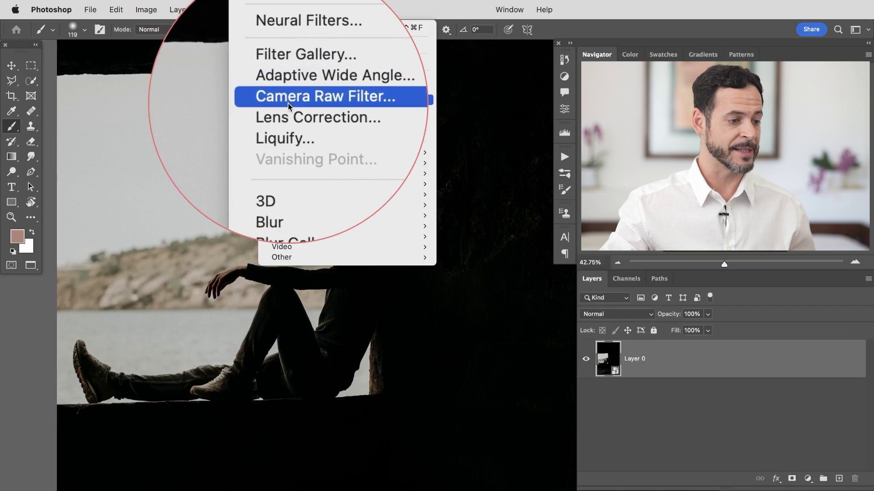
click(288, 106)
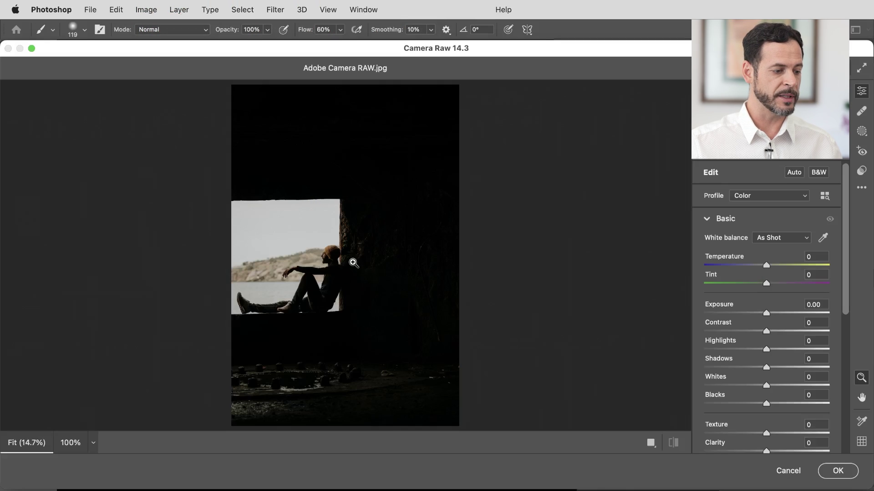
drag(353, 263, 418, 248)
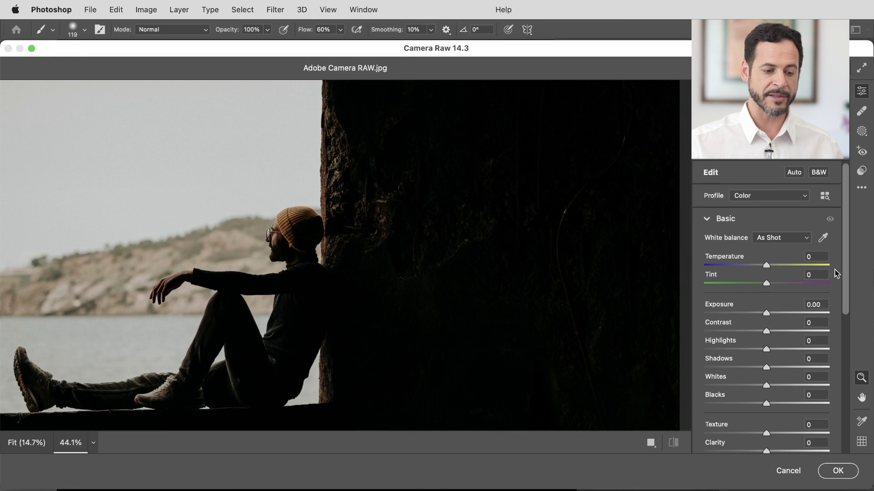
Step: In the Basic panel, set Shadows +53, Exposure +1.70, Highlights -37 and Vibrance -15
drag(847, 257, 827, 281)
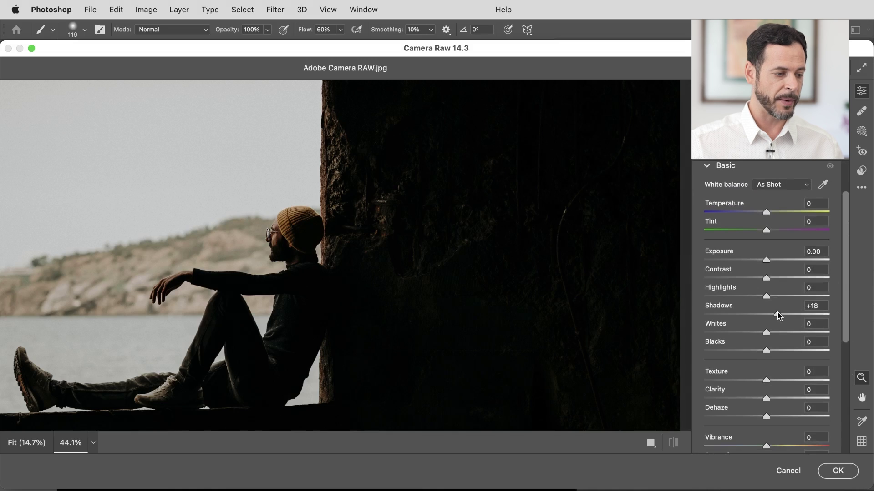
drag(794, 309, 798, 310)
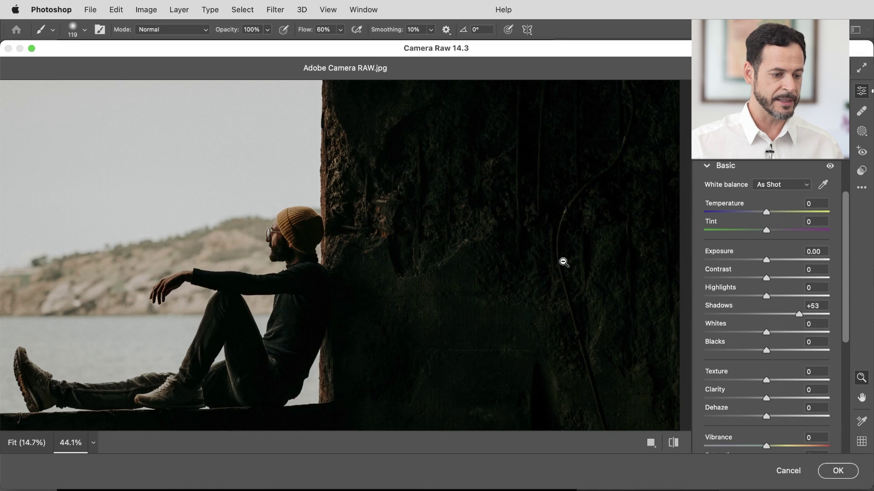
drag(556, 245, 557, 226)
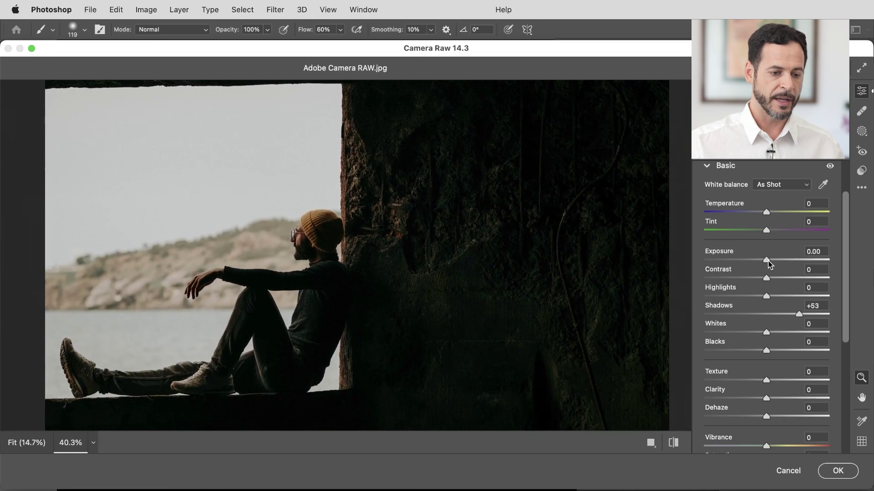
drag(767, 262, 789, 259)
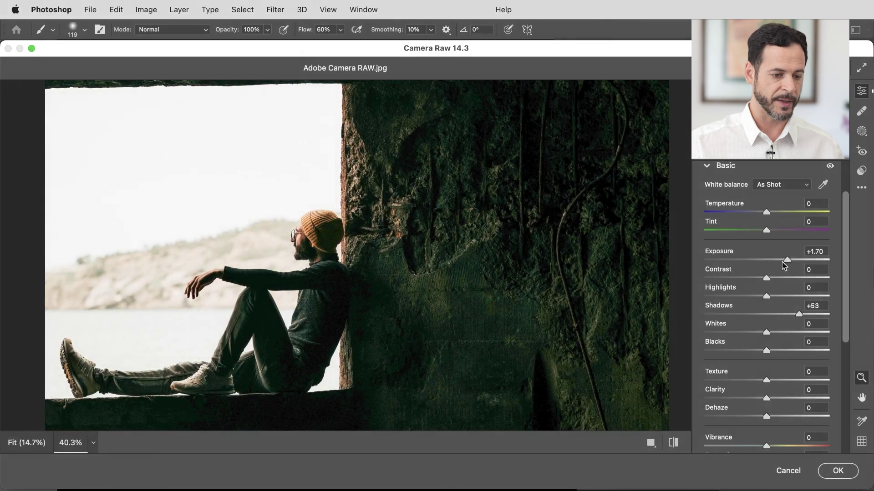
click(269, 225)
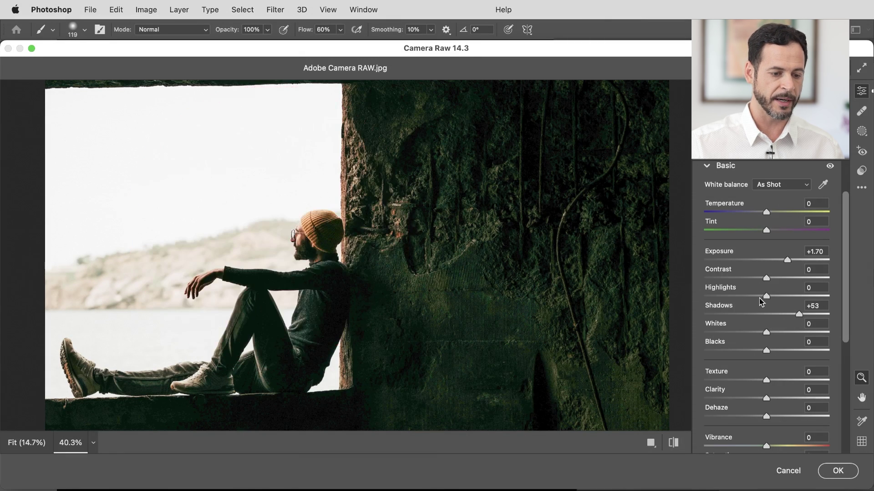
mouse_move(761, 299)
mouse_down()
mouse_move(739, 295)
mouse_move(746, 295)
mouse_up()
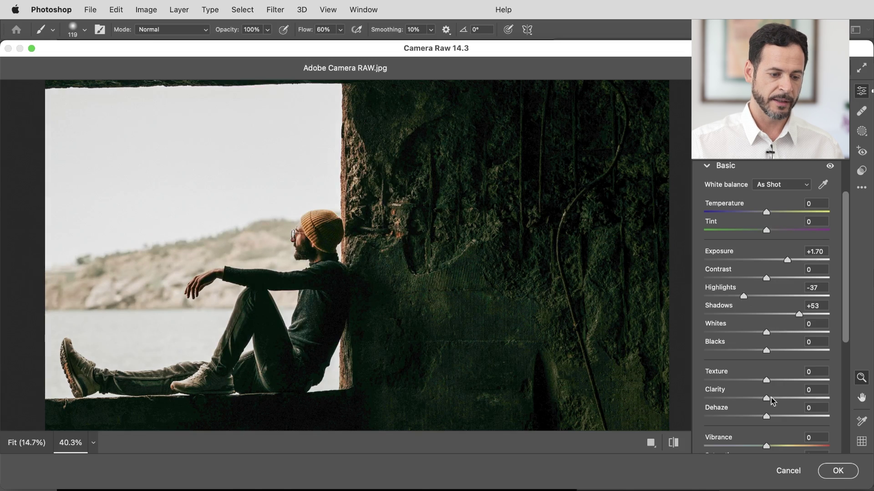
scroll(843, 305, down, 5)
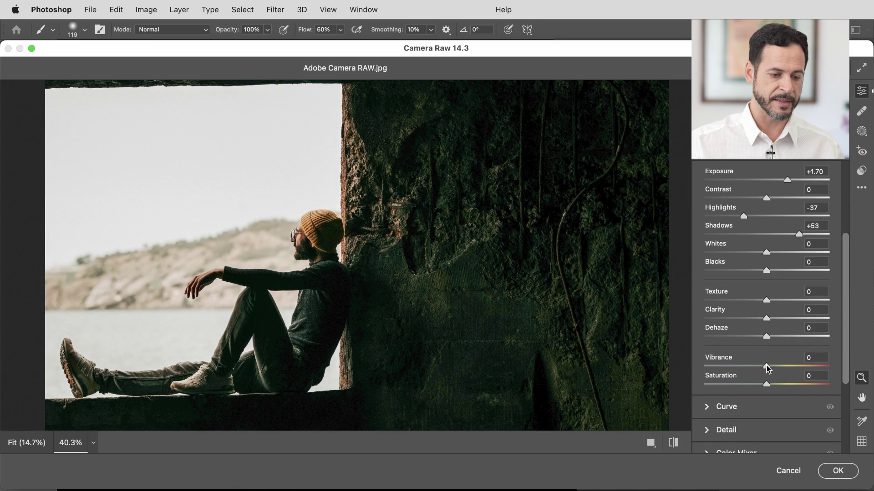
drag(758, 367, 758, 367)
drag(509, 261, 385, 239)
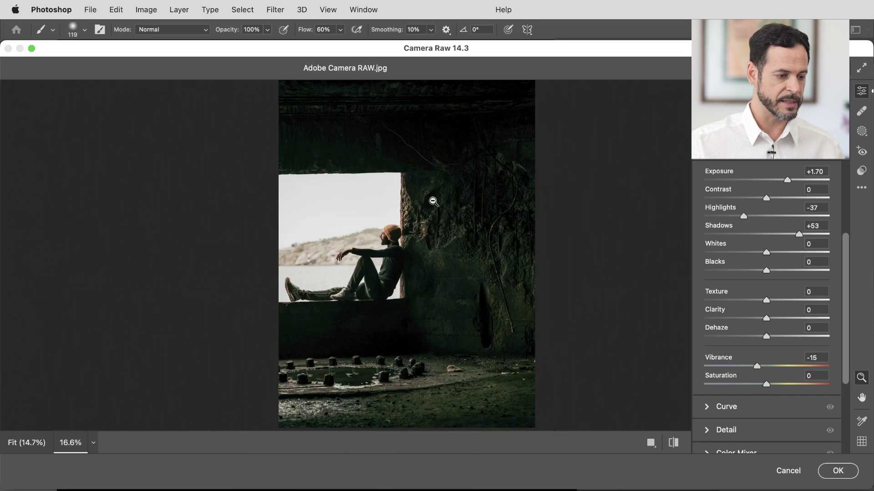
mouse_move(418, 196)
mouse_down()
mouse_move(485, 197)
mouse_move(429, 272)
mouse_move(441, 209)
mouse_move(407, 207)
mouse_up()
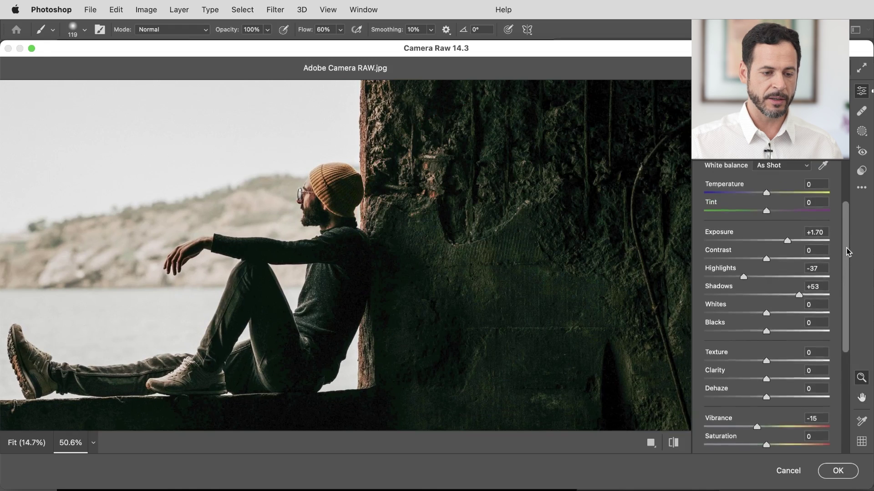
Step: In Color Grading, give the shadows a darker colour tint and compare it on and off
click(711, 202)
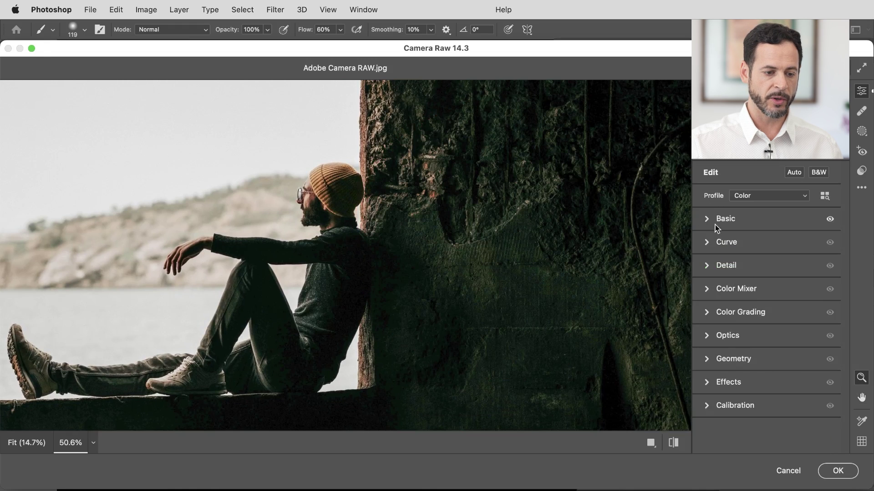
click(708, 312)
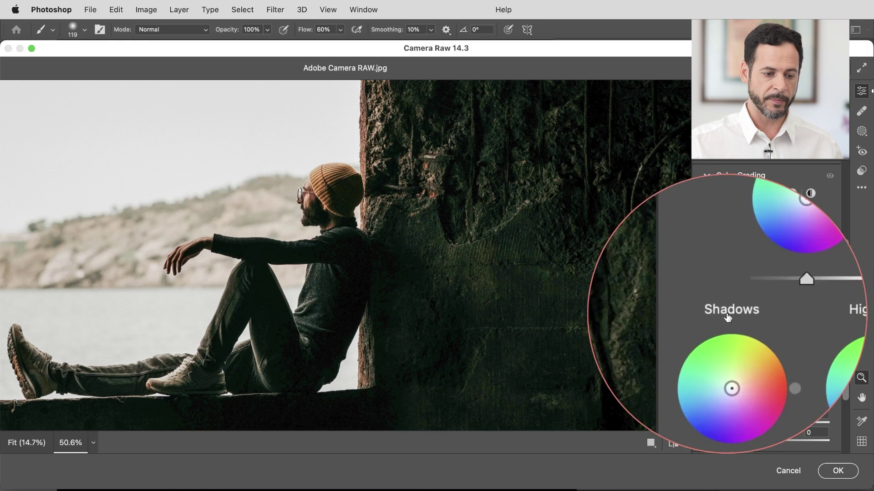
drag(729, 346, 730, 346)
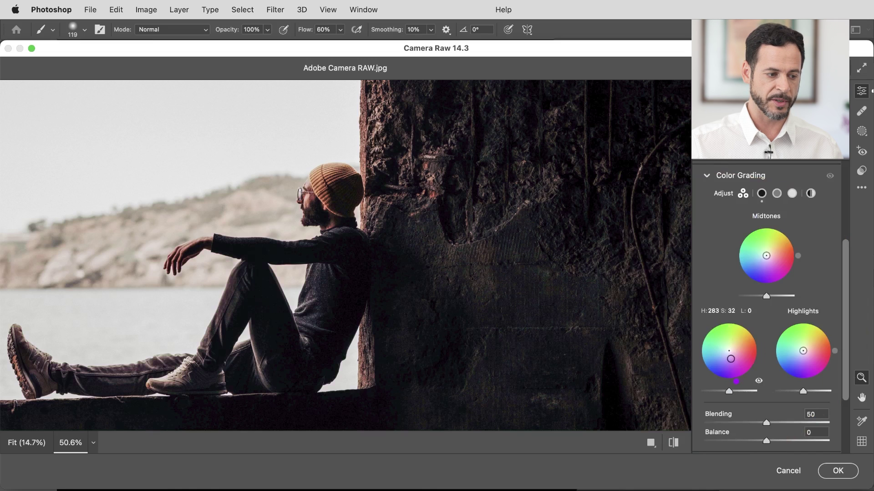
mouse_move(729, 359)
mouse_down()
mouse_move(723, 342)
mouse_move(729, 354)
mouse_up()
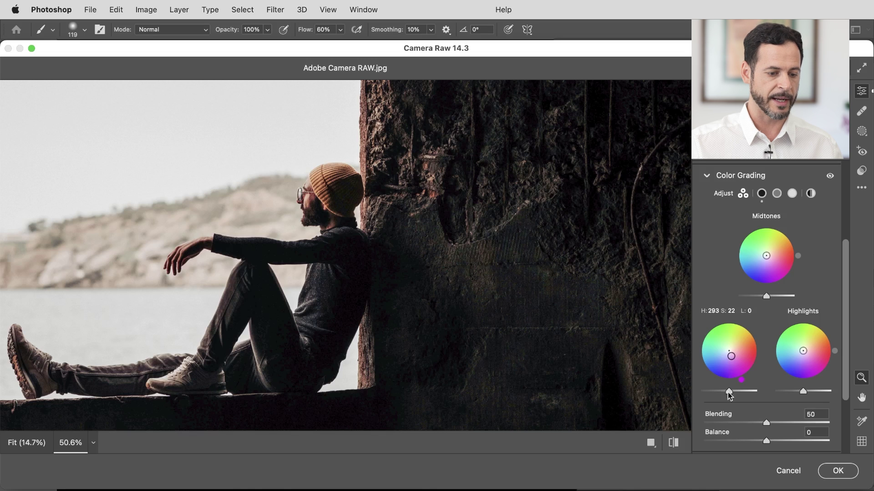
drag(735, 391, 732, 389)
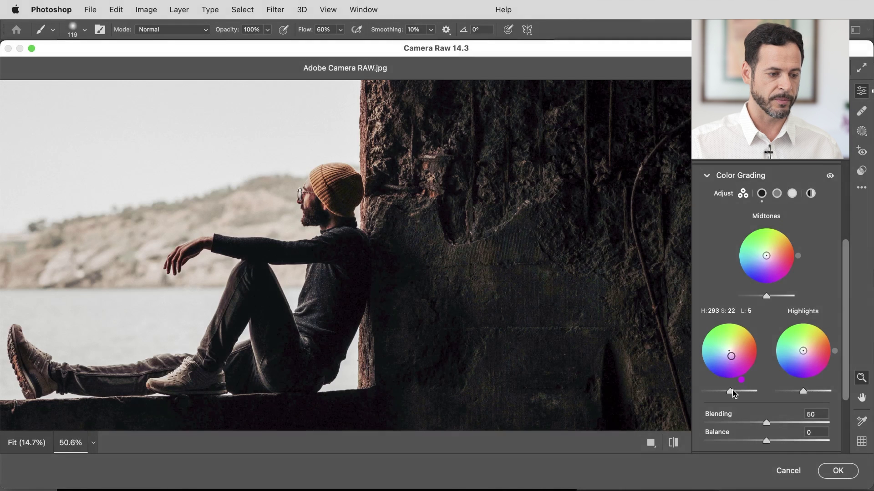
click(758, 382)
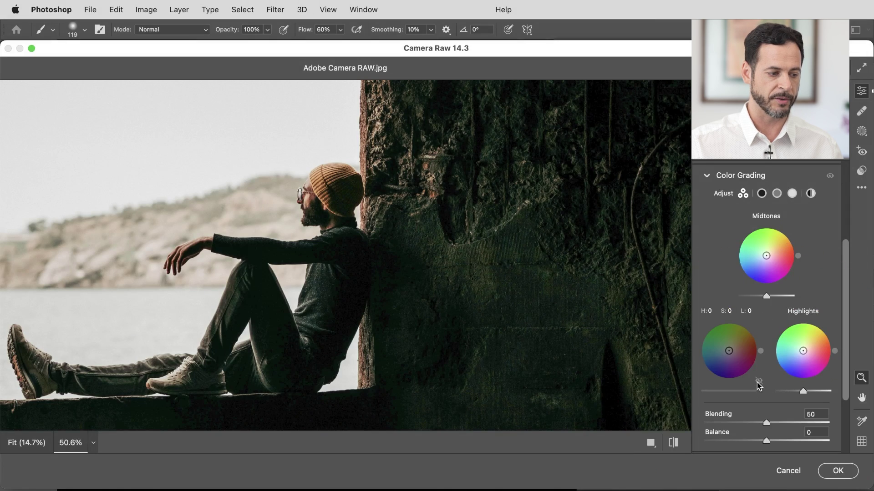
click(758, 382)
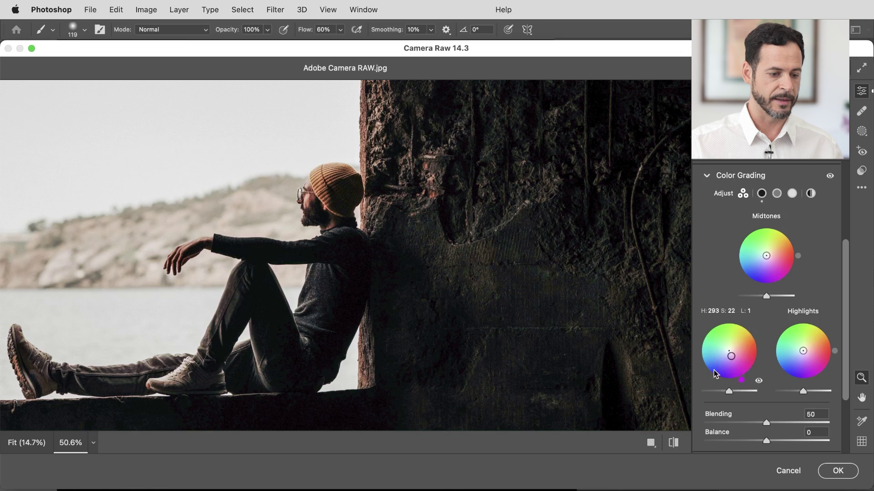
Step: Tint the highlights slightly yellow and the midtones warm red (H 23, S 21)
scroll(353, 223, down, 1)
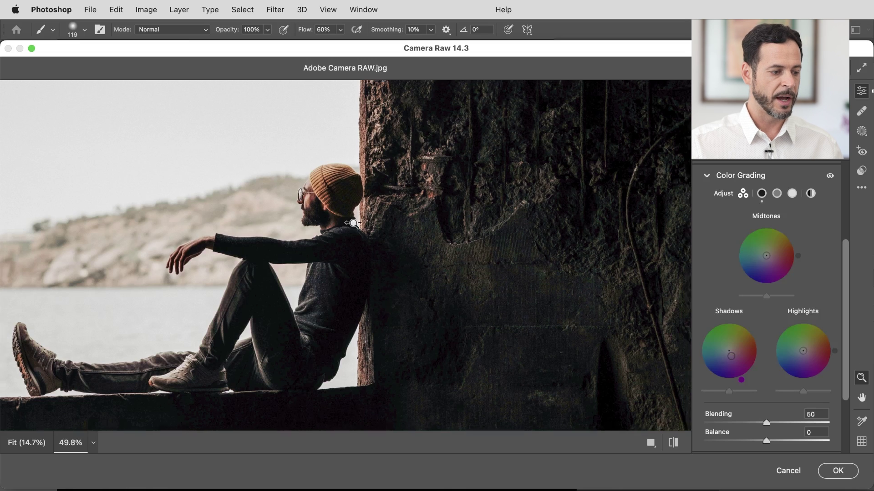
scroll(353, 222, down, 2)
drag(321, 223, 336, 249)
drag(802, 351, 801, 352)
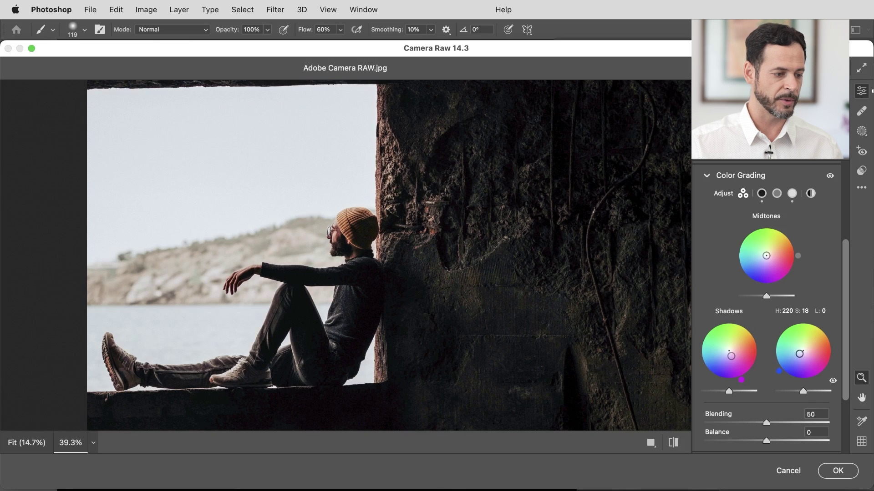
drag(766, 258, 771, 257)
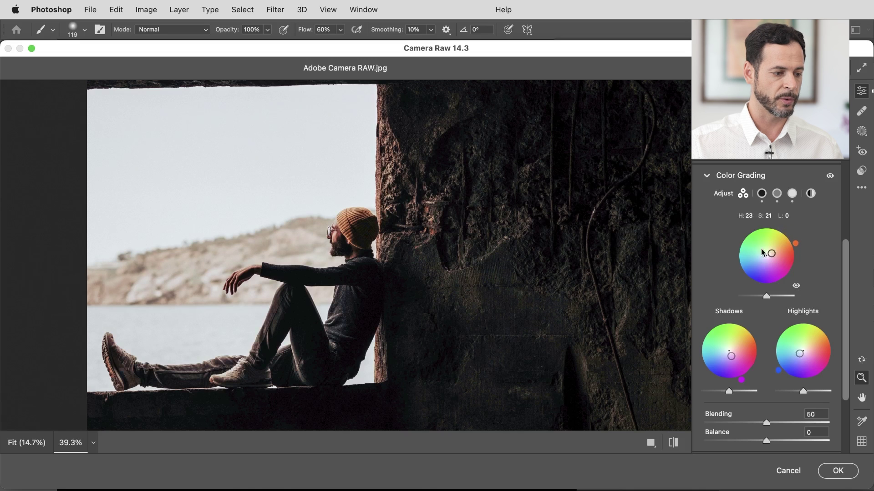
drag(515, 253, 469, 253)
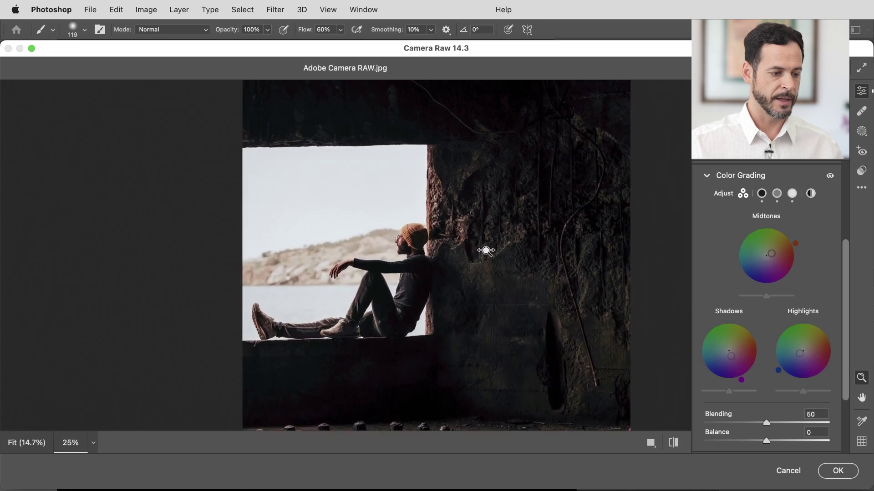
drag(486, 250, 496, 251)
drag(842, 273, 843, 214)
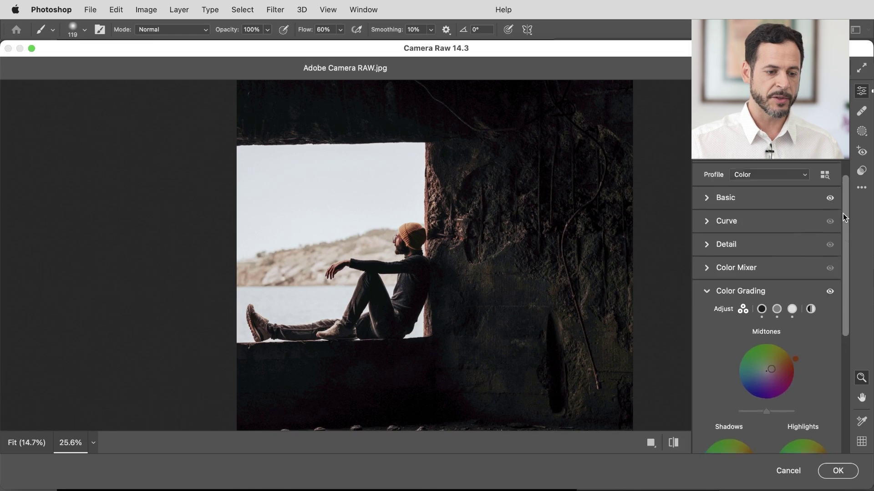
scroll(766, 209, up, 2)
Step: Expand Basic and set Shadows to +62 and Vibrance to -13
click(706, 219)
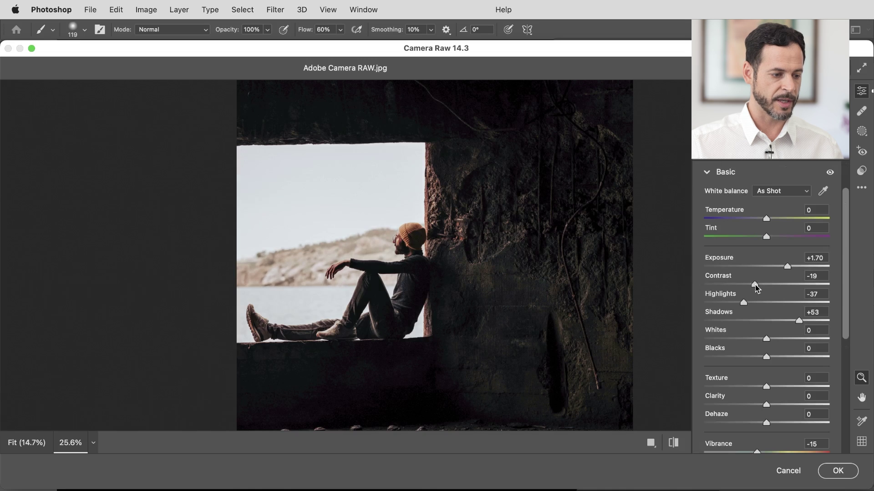
mouse_move(798, 321)
mouse_down()
mouse_move(807, 321)
mouse_move(797, 320)
mouse_up()
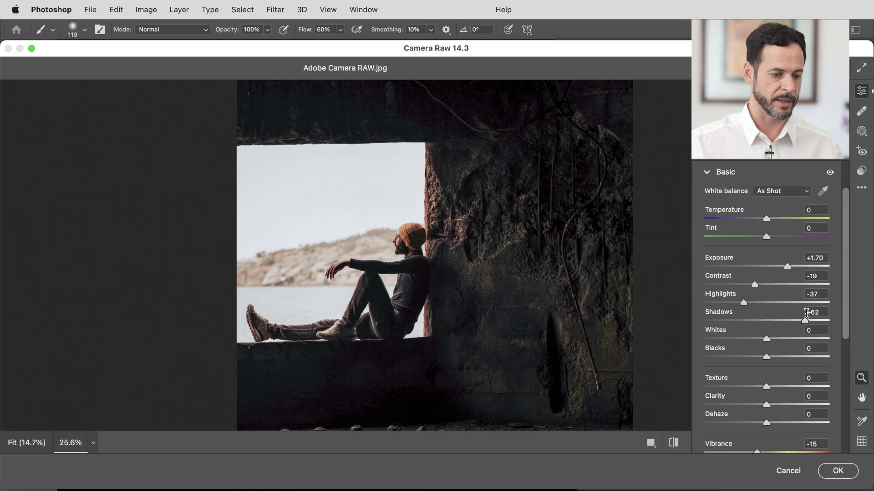
drag(845, 318, 849, 356)
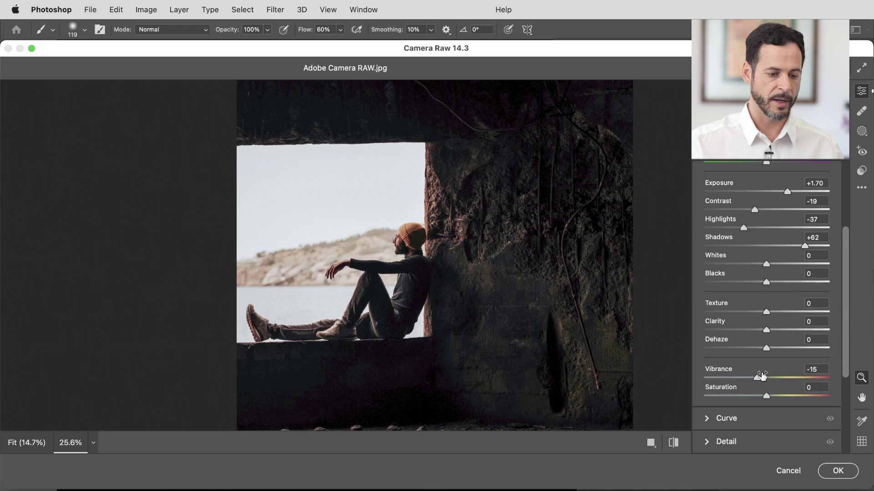
drag(757, 378, 758, 378)
drag(847, 311, 851, 366)
Step: In Detail, set Noise Reduction 45, Detail 61 and Color Noise Reduction 74, comparing before and after
click(716, 337)
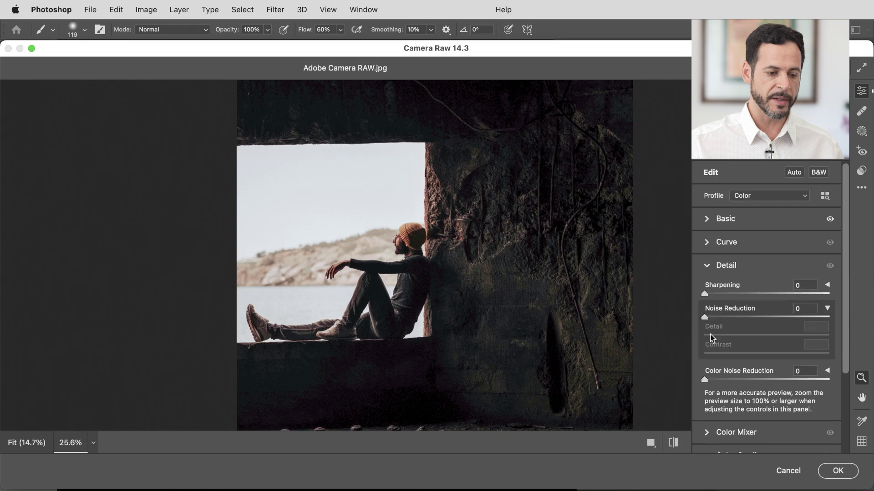
drag(727, 315, 741, 315)
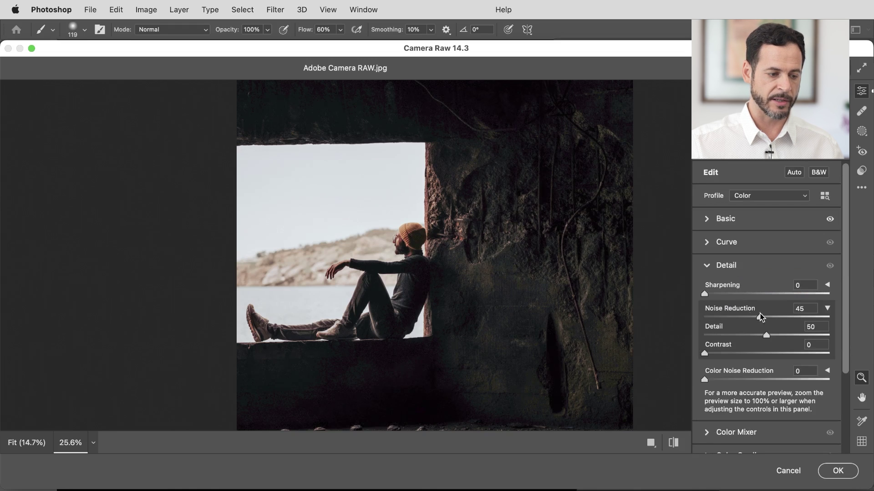
drag(470, 246, 573, 225)
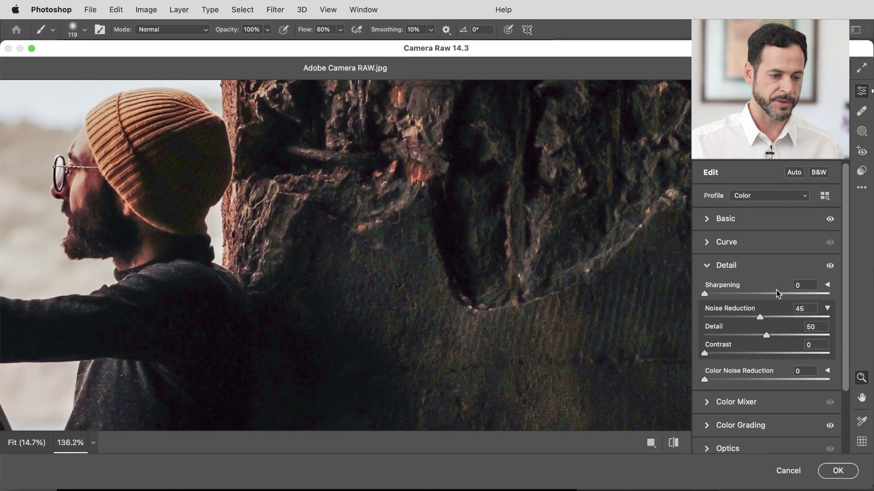
click(830, 267)
click(831, 264)
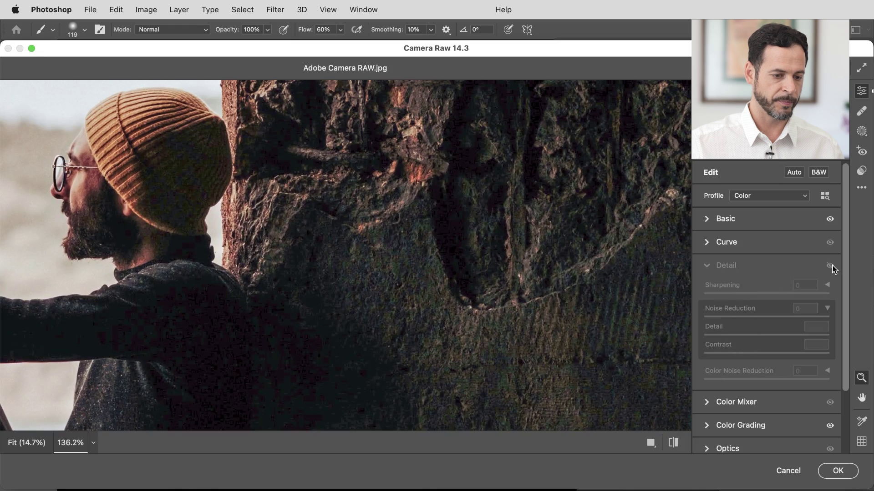
click(831, 266)
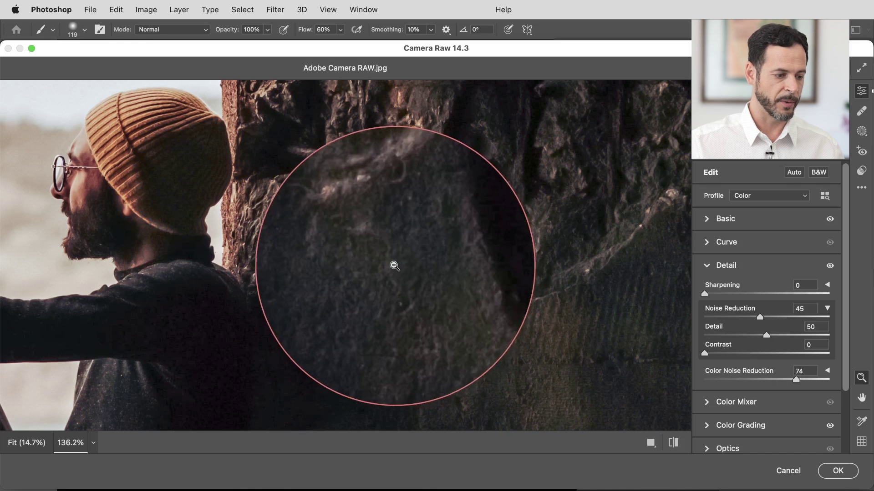
Step: Recheck the noise reduction on and off, collapse Detail and confirm the Camera Raw edits with OK
click(829, 265)
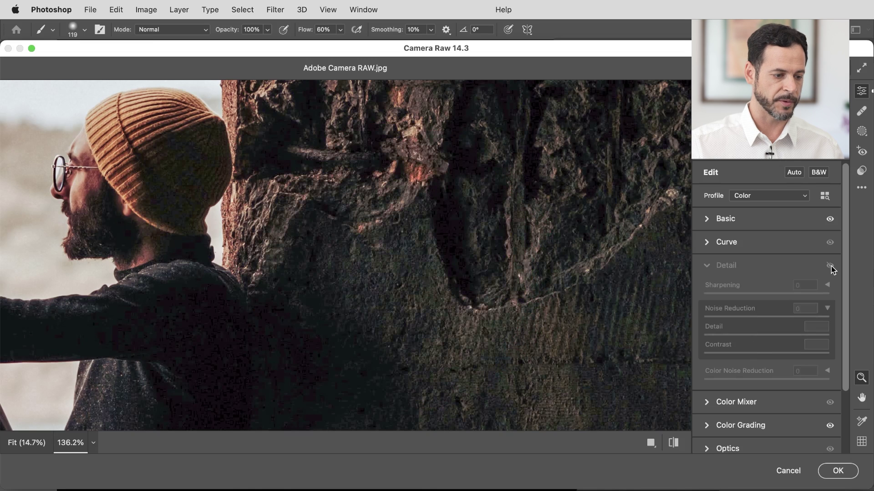
click(830, 266)
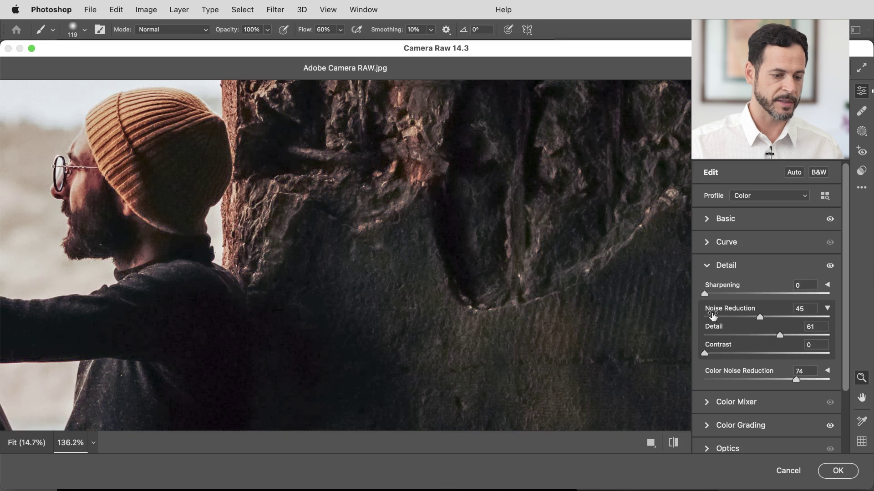
click(708, 268)
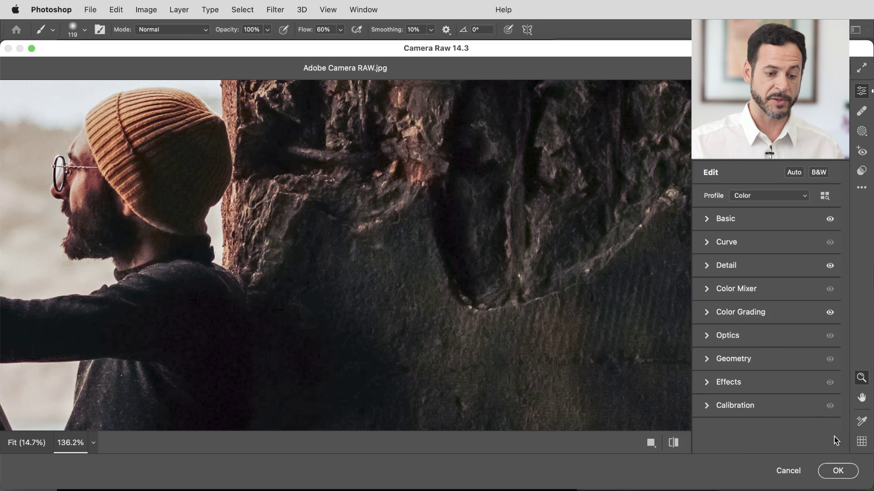
click(835, 470)
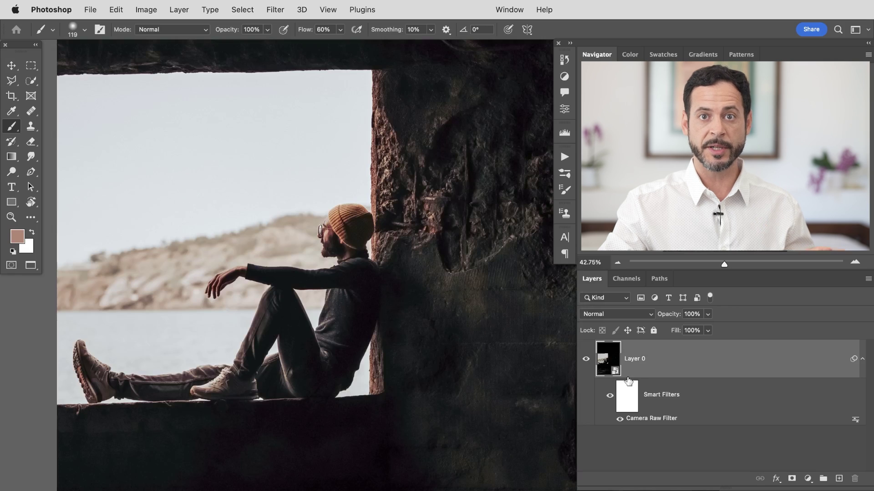
Step: Toggle the smart filter on and off to compare, then reopen Camera Raw Filter from Layers
click(610, 396)
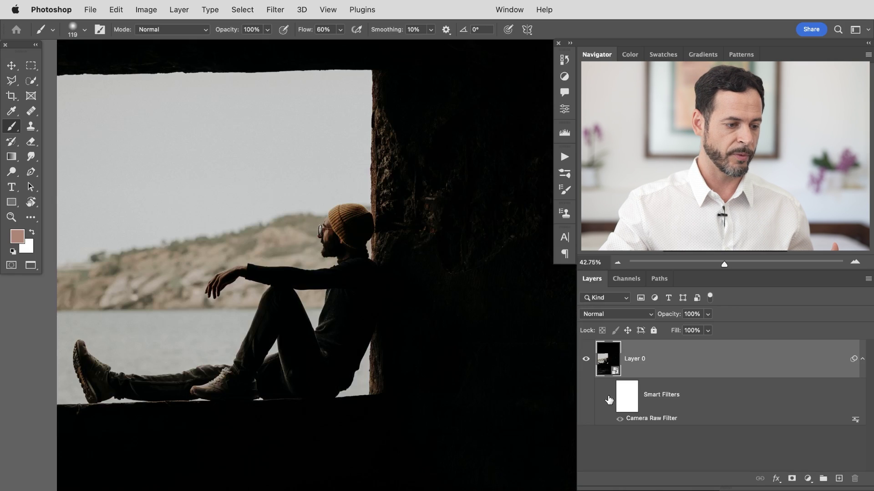
click(608, 397)
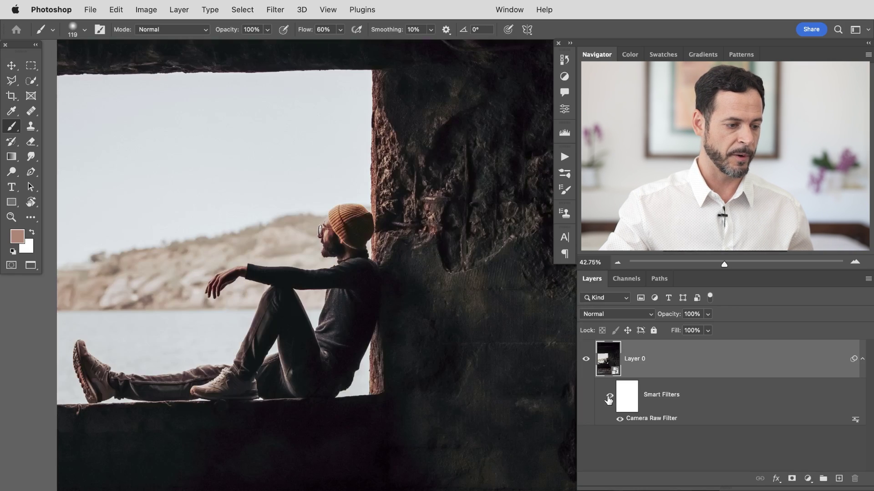
drag(468, 340, 348, 297)
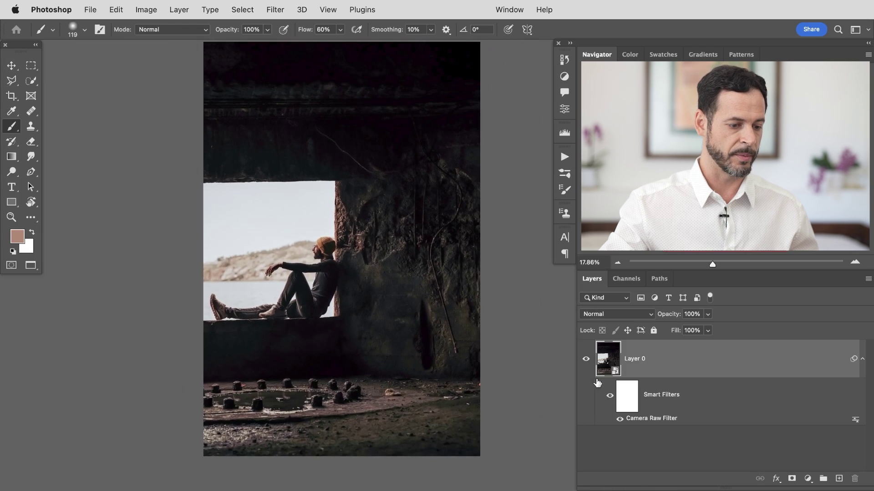
click(609, 397)
click(607, 400)
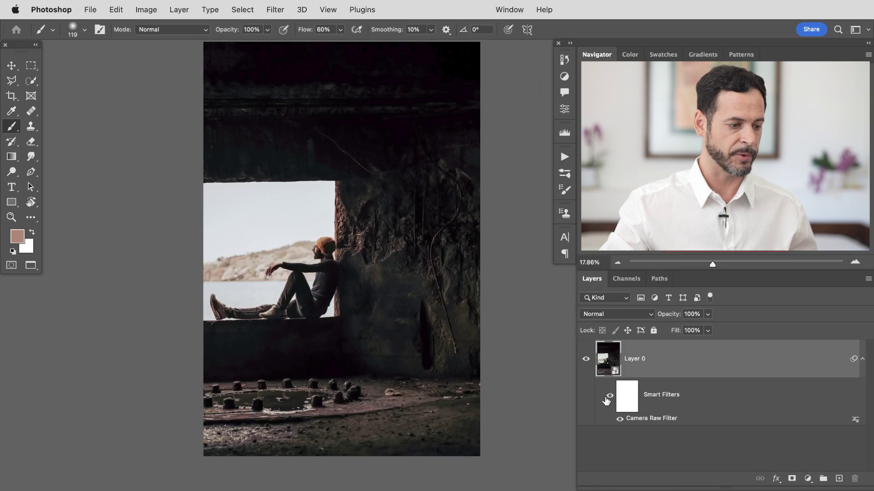
click(607, 401)
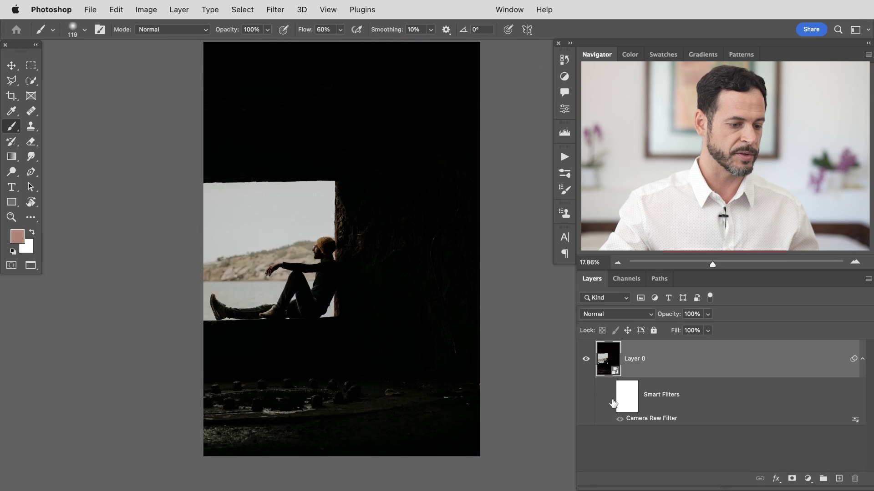
click(610, 399)
drag(359, 278, 423, 305)
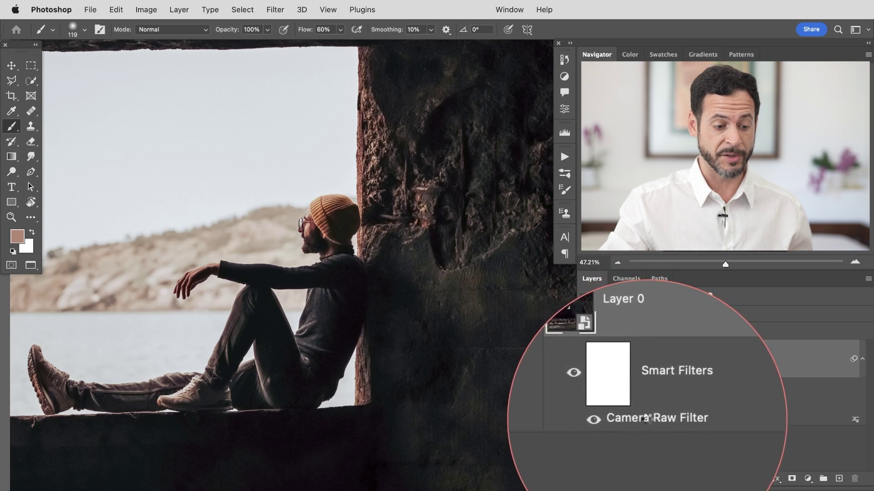
double_click(648, 421)
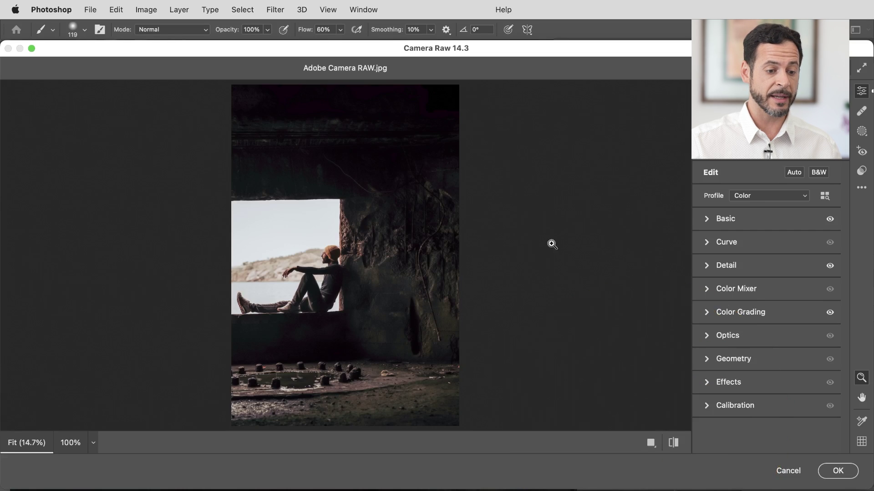
Step: Set Whites -16, Highlights -49 and a warmer Temperature, then commit the updated filter
click(705, 220)
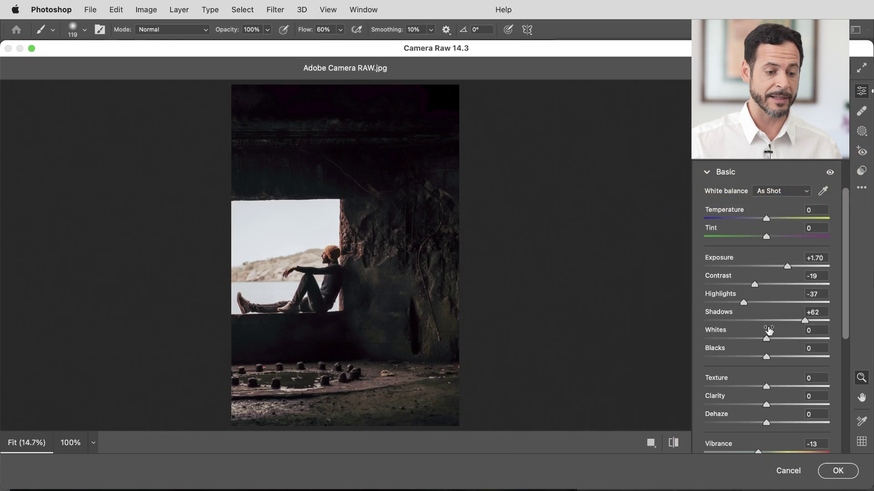
mouse_move(766, 340)
mouse_down()
mouse_move(749, 340)
mouse_move(756, 340)
mouse_up()
drag(742, 303, 735, 304)
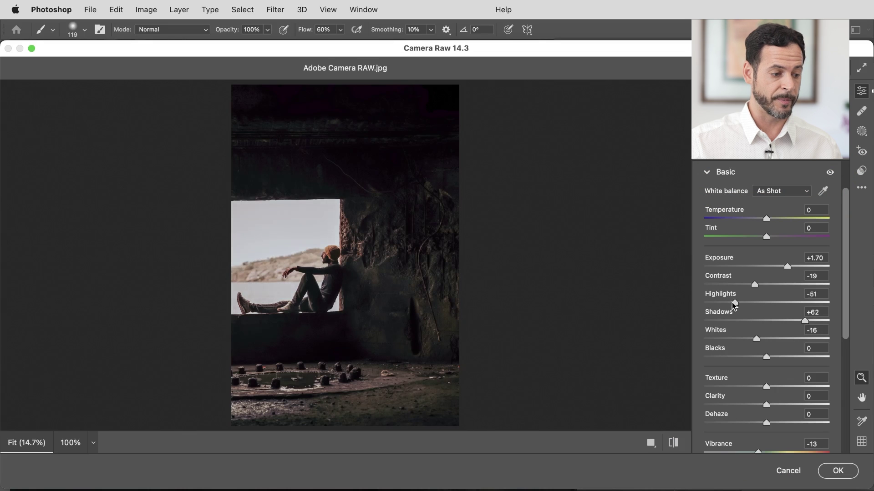
drag(338, 264, 403, 247)
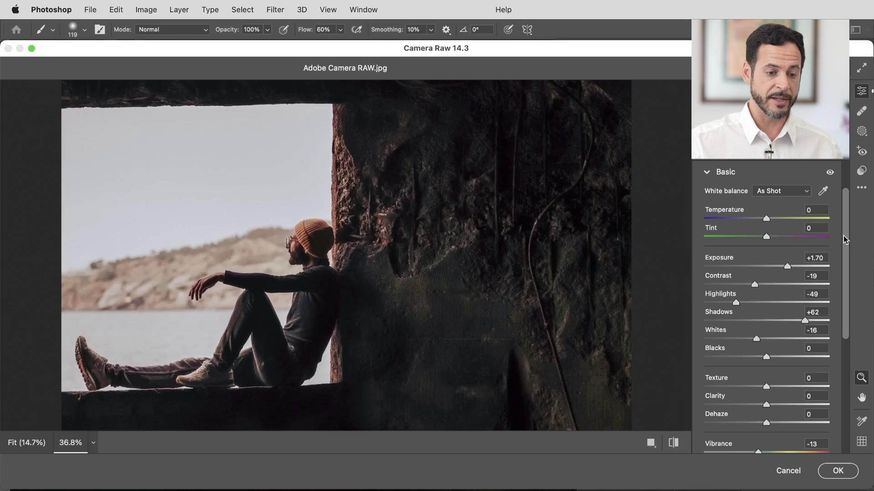
scroll(843, 240, down, 1)
drag(767, 216, 771, 233)
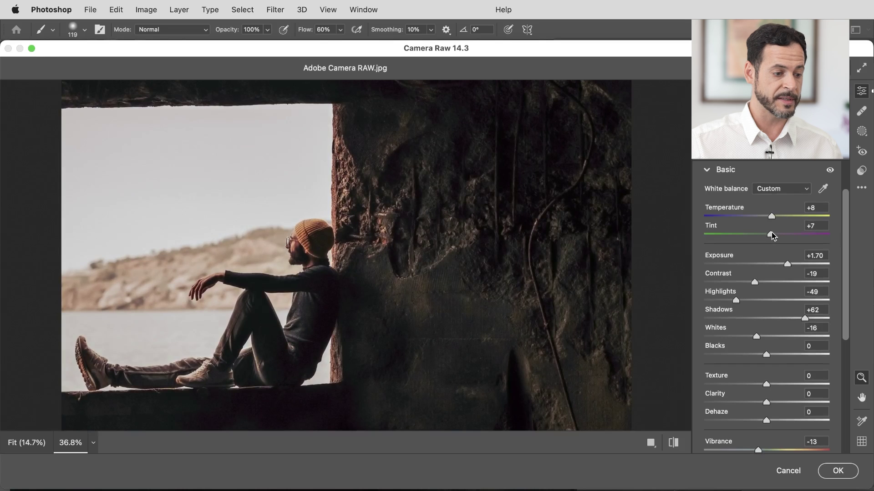
click(838, 471)
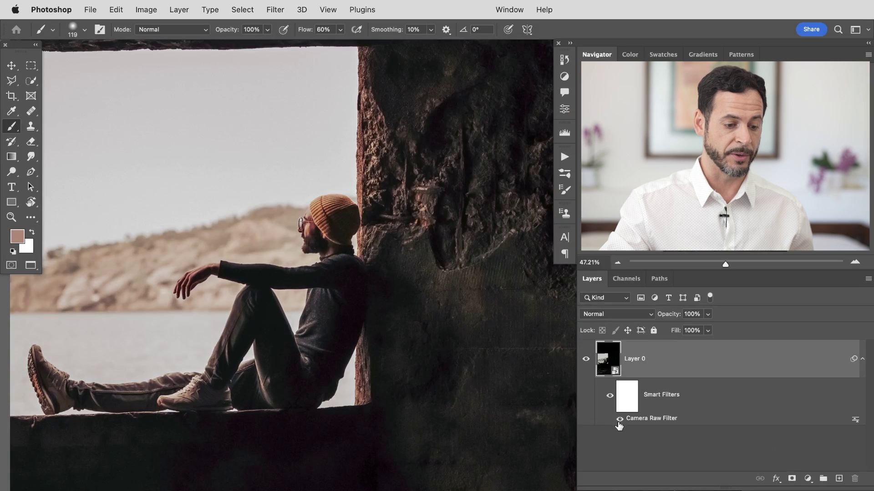
click(619, 420)
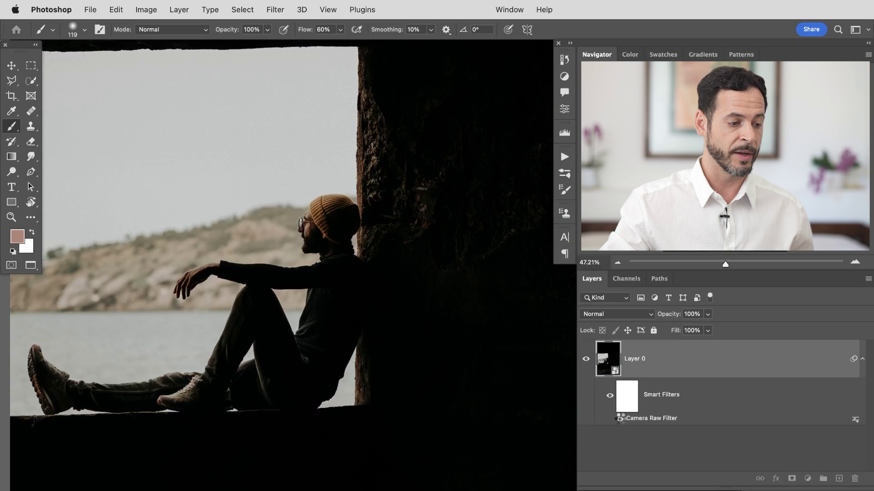
click(620, 419)
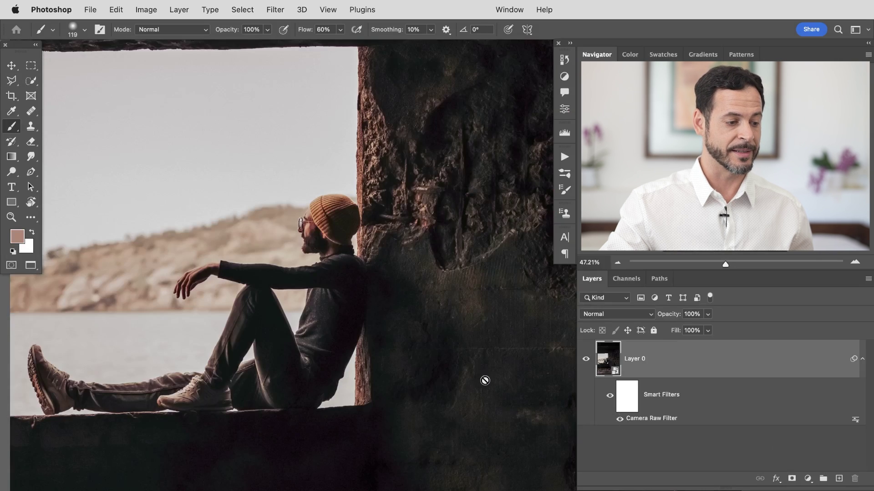